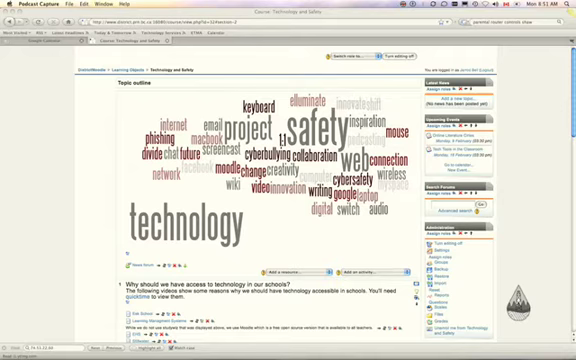
# Bring the Firefox window to the front and open its History menu.
pyautogui.click(21, 75)
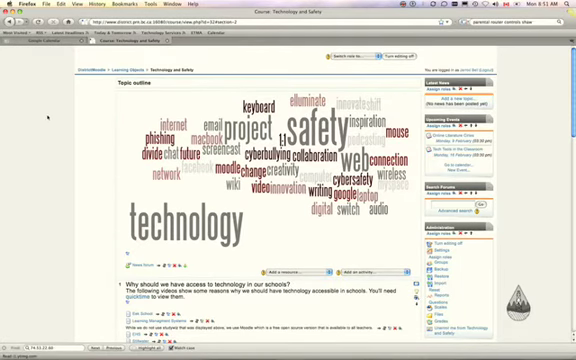
pyautogui.click(97, 4)
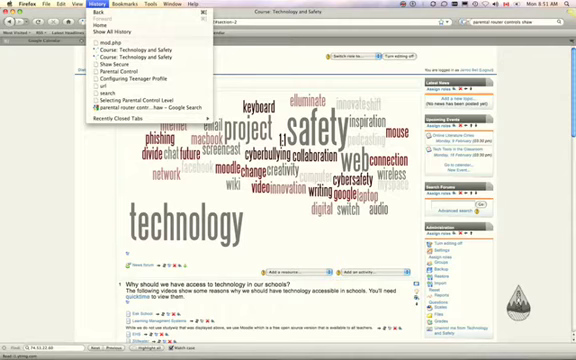
pyautogui.click(112, 31)
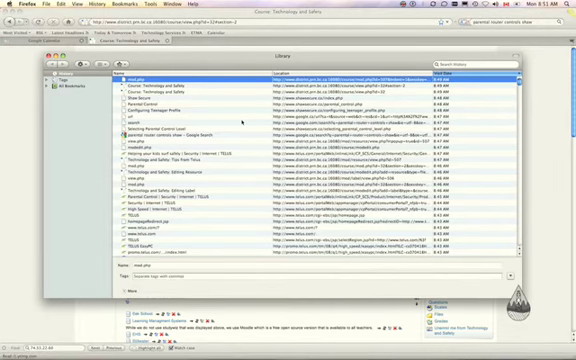
pyautogui.scroll(-5, 235, 135)
pyautogui.scroll(3, 235, 135)
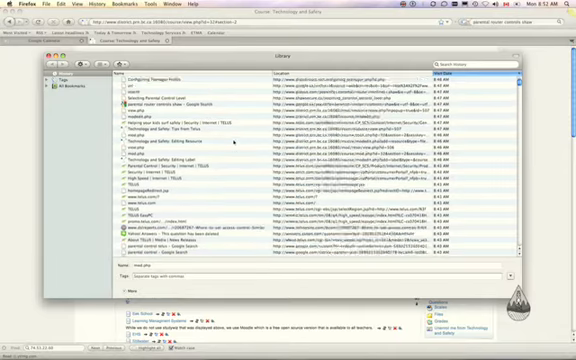
pyautogui.scroll(3, 235, 140)
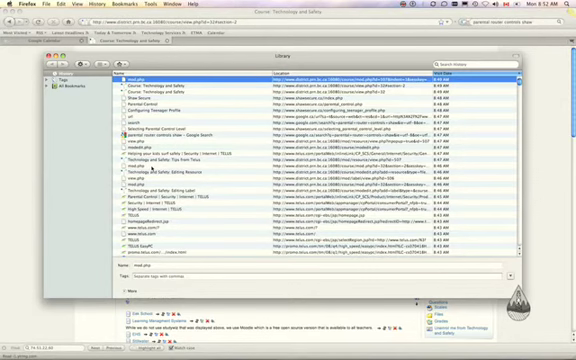
pyautogui.scroll(-5, 330, 140)
pyautogui.scroll(-5, 346, 146)
pyautogui.scroll(-5, 346, 150)
pyautogui.scroll(-5, 346, 160)
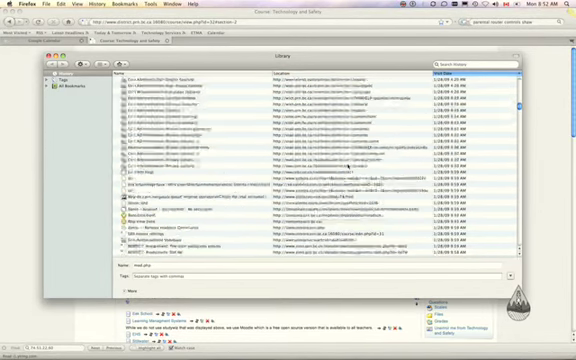
pyautogui.scroll(-5, 346, 166)
pyautogui.scroll(-5, 350, 166)
pyautogui.scroll(-5, 350, 166)
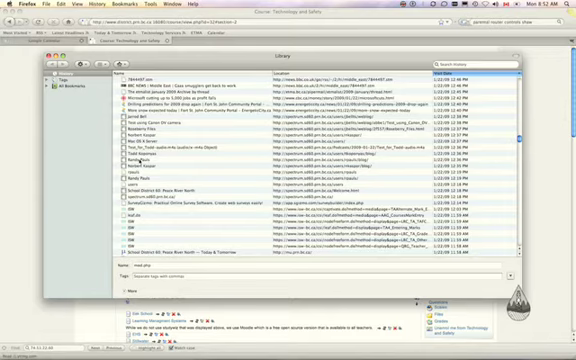
pyautogui.click(138, 161)
pyautogui.rightClick(138, 161)
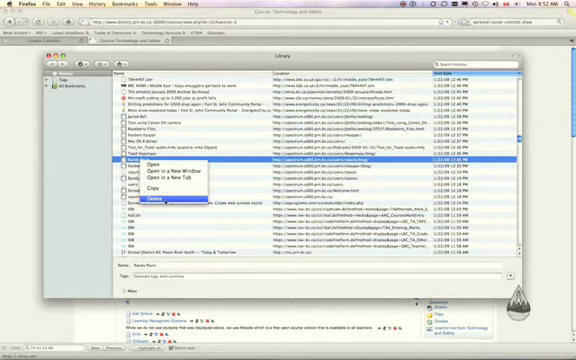
pyautogui.click(155, 198)
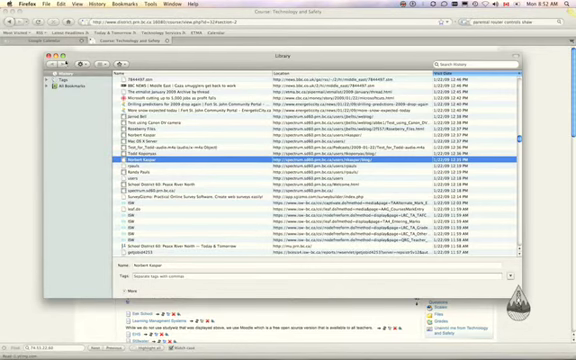
# Close Firefox's Library, switch to Safari, and show Safari's History menu.
pyautogui.click(50, 55)
pyautogui.moveTo(50, 355)
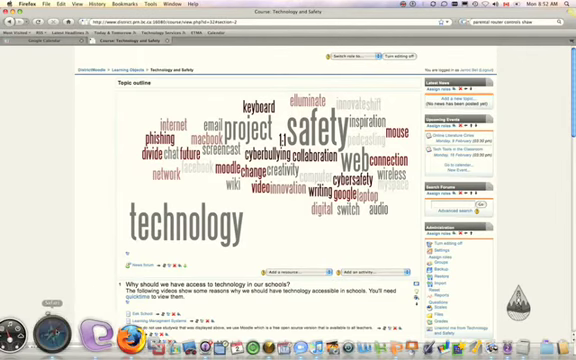
pyautogui.click(60, 335)
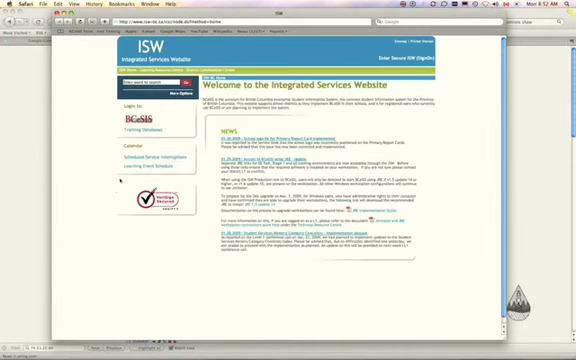
pyautogui.click(95, 4)
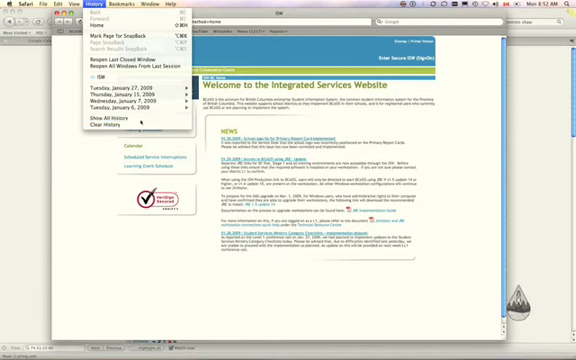
# View Safari's full history, expanding and collapsing Tuesday, January 27, 2009, then close it.
pyautogui.click(108, 117)
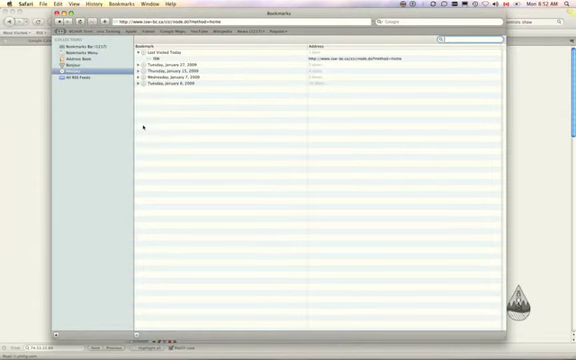
pyautogui.click(140, 64)
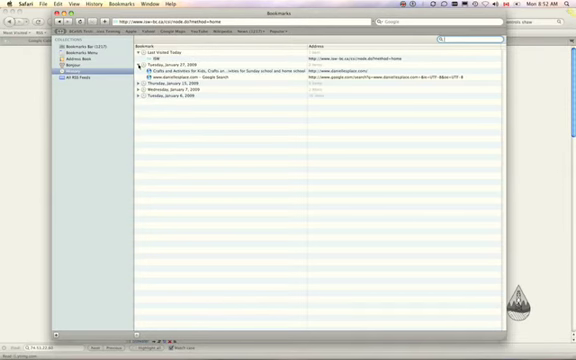
pyautogui.click(140, 64)
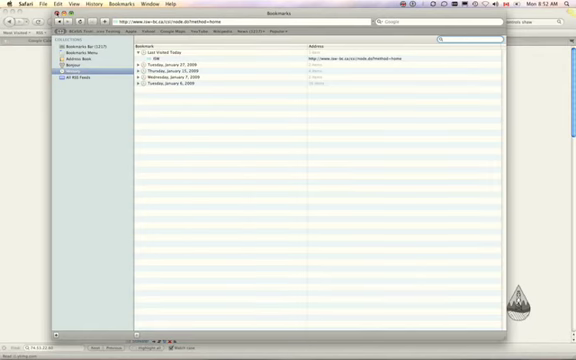
pyautogui.click(57, 14)
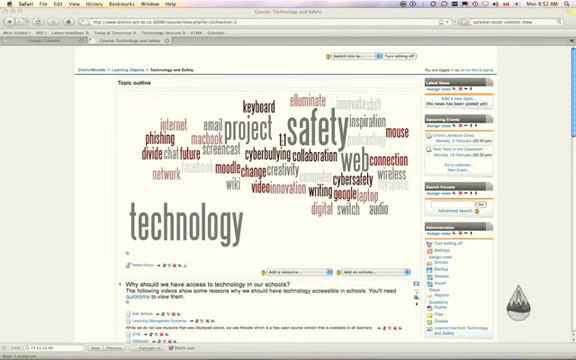